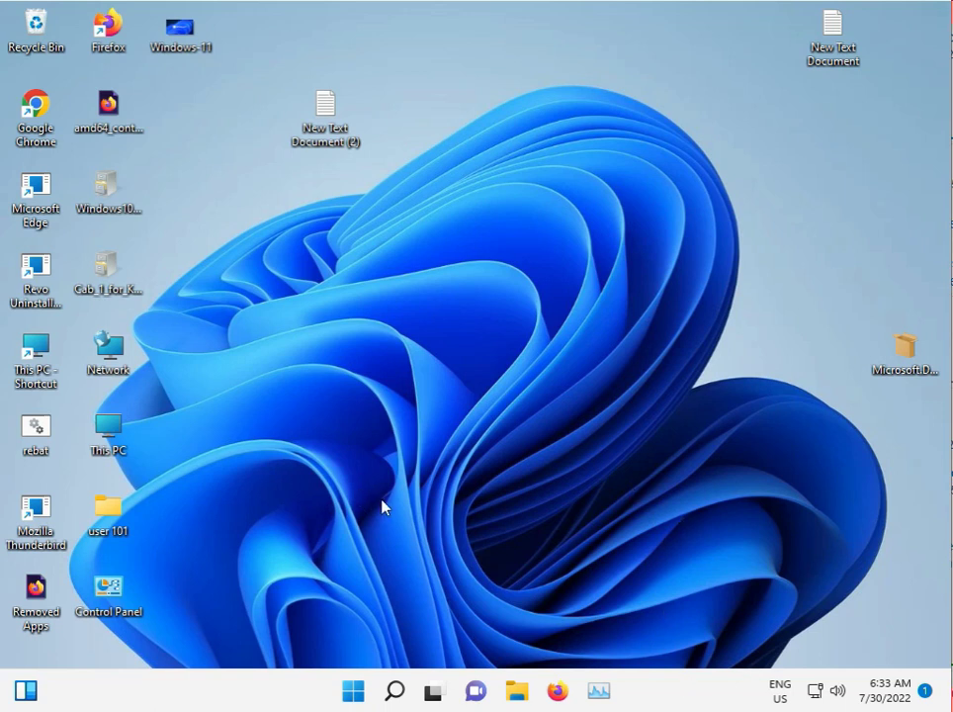
Step: In File Explorer, open the C:\Windows folder via This PC
click(518, 691)
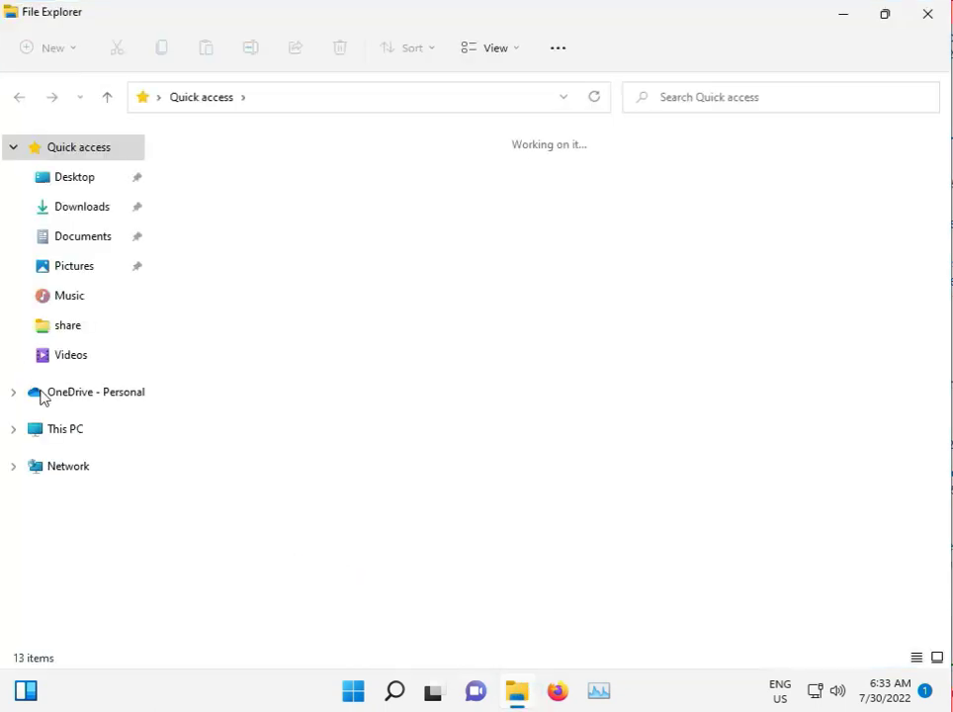
click(63, 429)
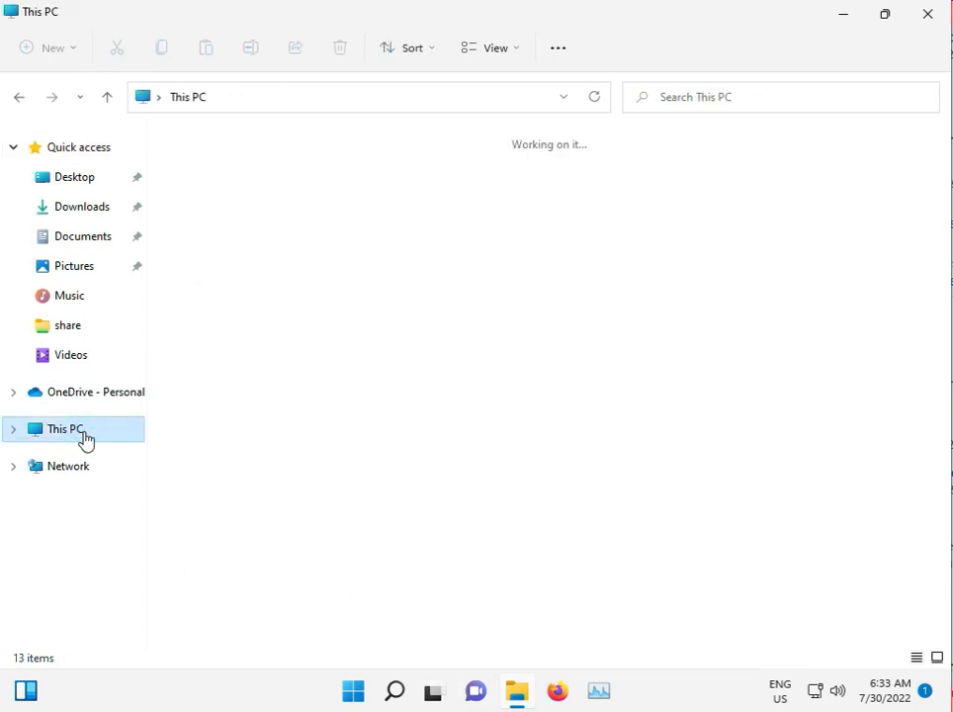
double_click(269, 312)
double_click(237, 372)
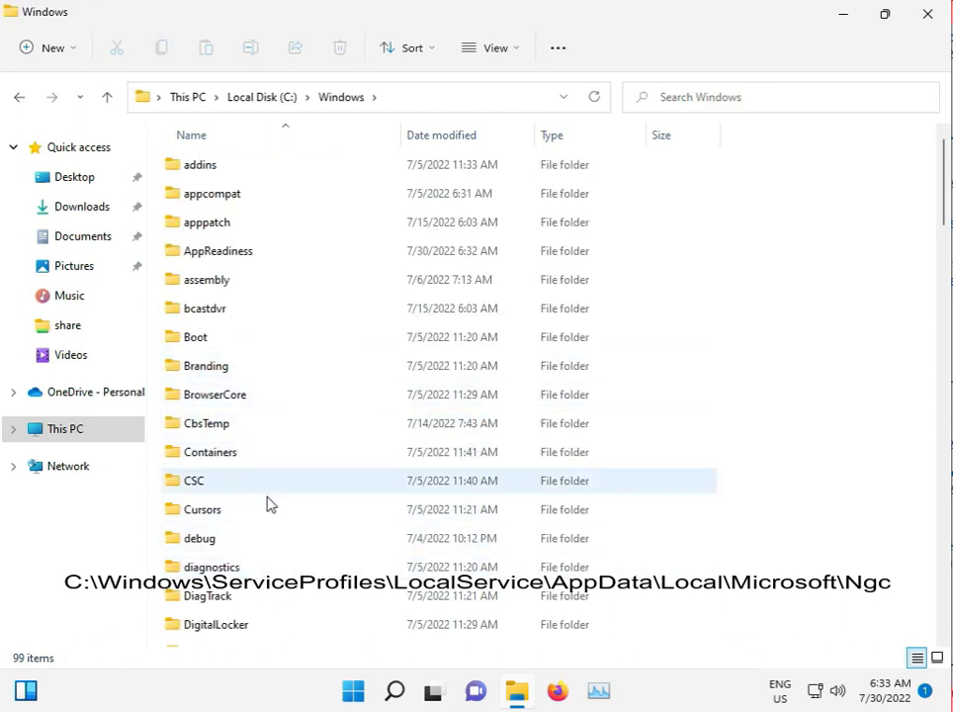
scroll(268, 504, down, 5)
scroll(268, 504, down, 2)
scroll(270, 506, down, 3)
scroll(271, 507, down, 5)
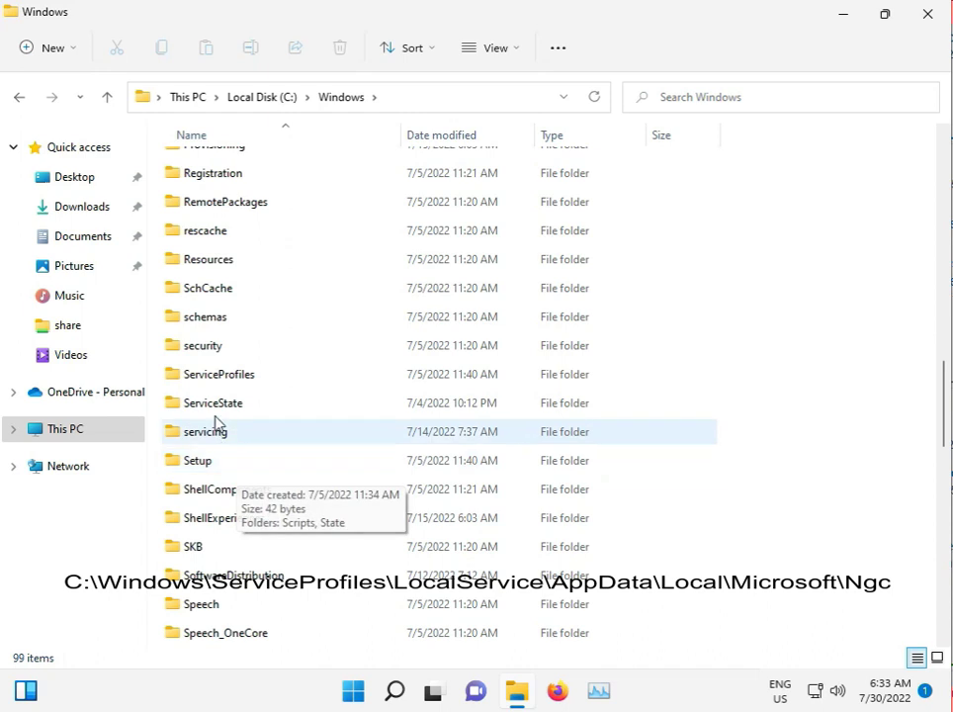
Step: Open ServiceProfiles\LocalService, granting permanent access to the folder
click(229, 383)
double_click(229, 384)
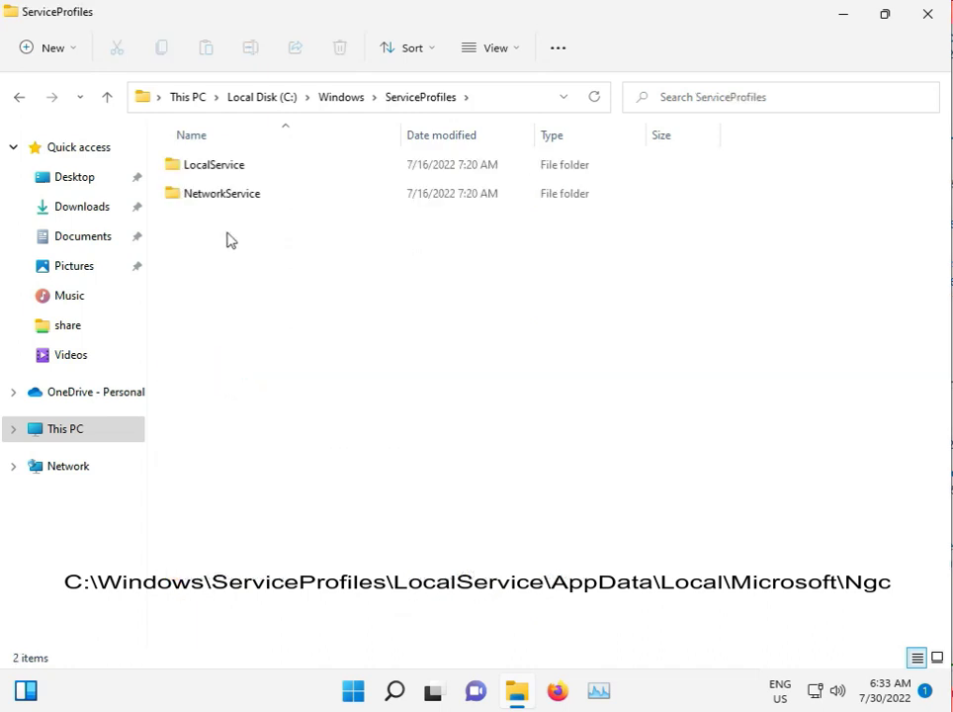
click(234, 165)
double_click(234, 165)
click(507, 367)
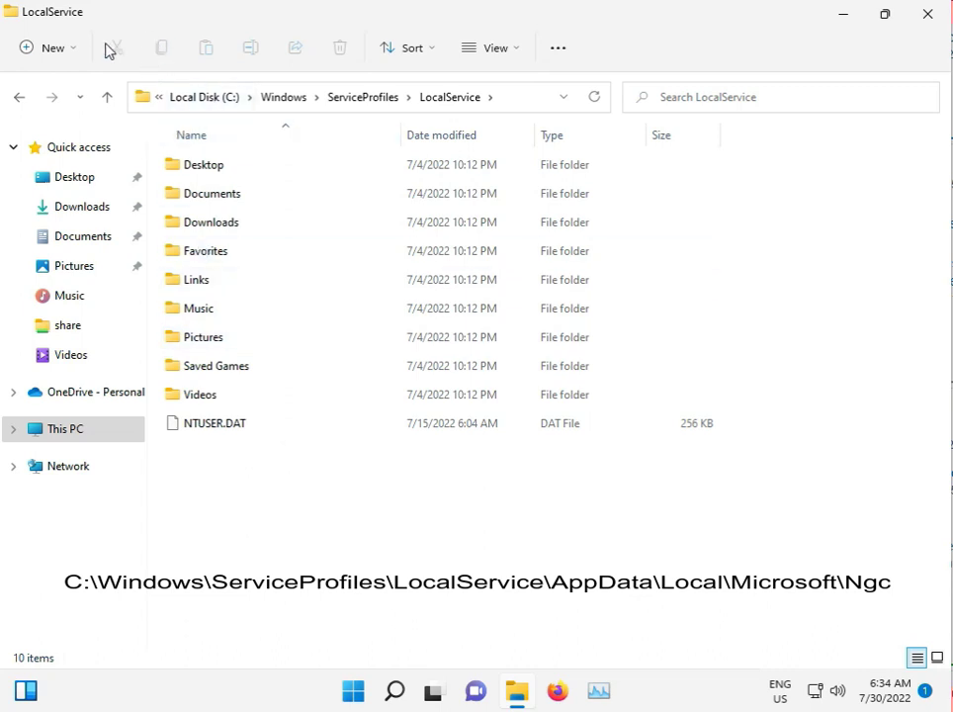
Step: Show hidden items and open LocalService's AppData folder, granting access
click(511, 57)
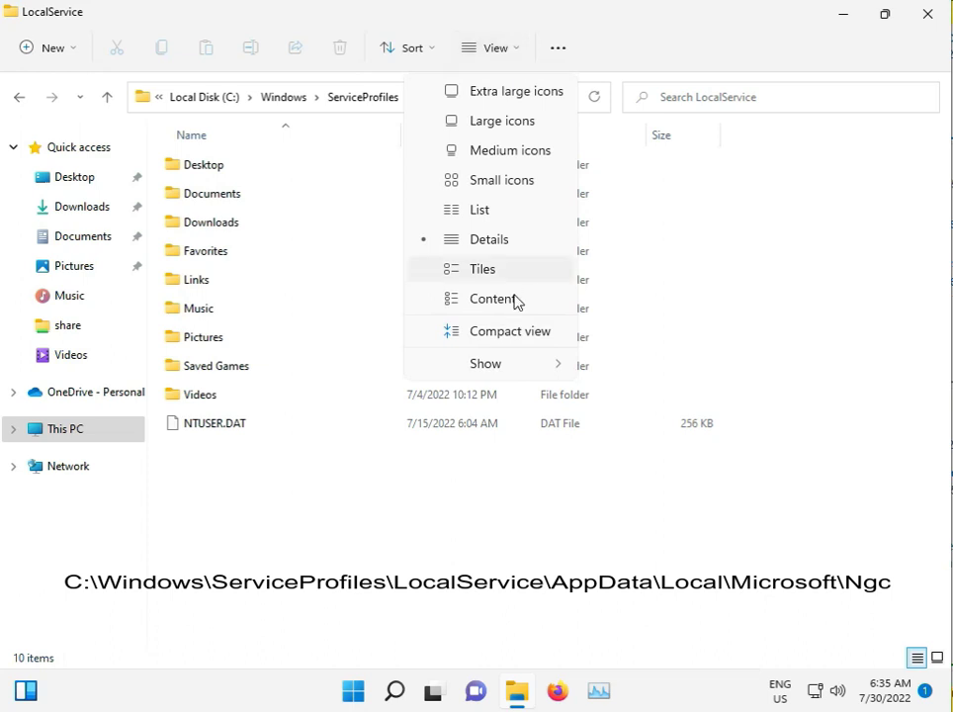
mouse_move(486, 364)
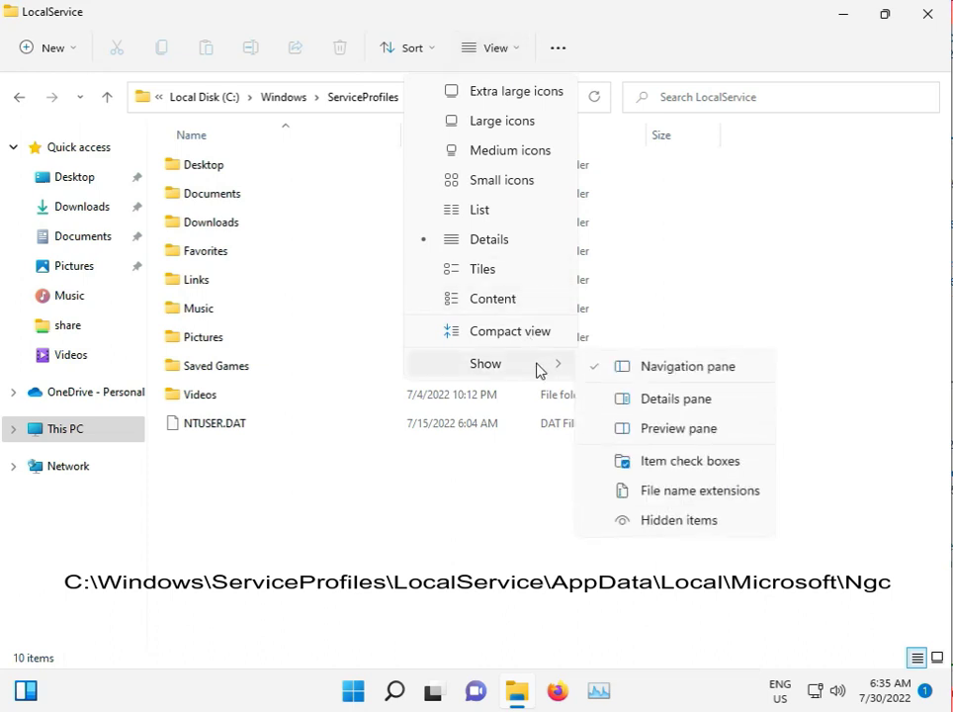
click(689, 531)
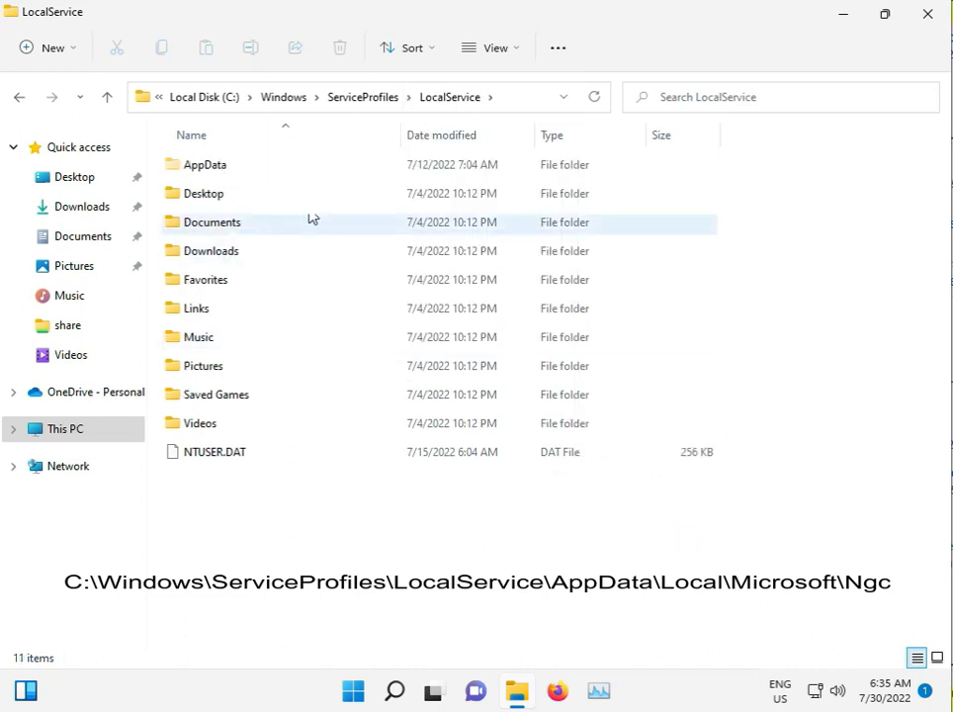
click(228, 169)
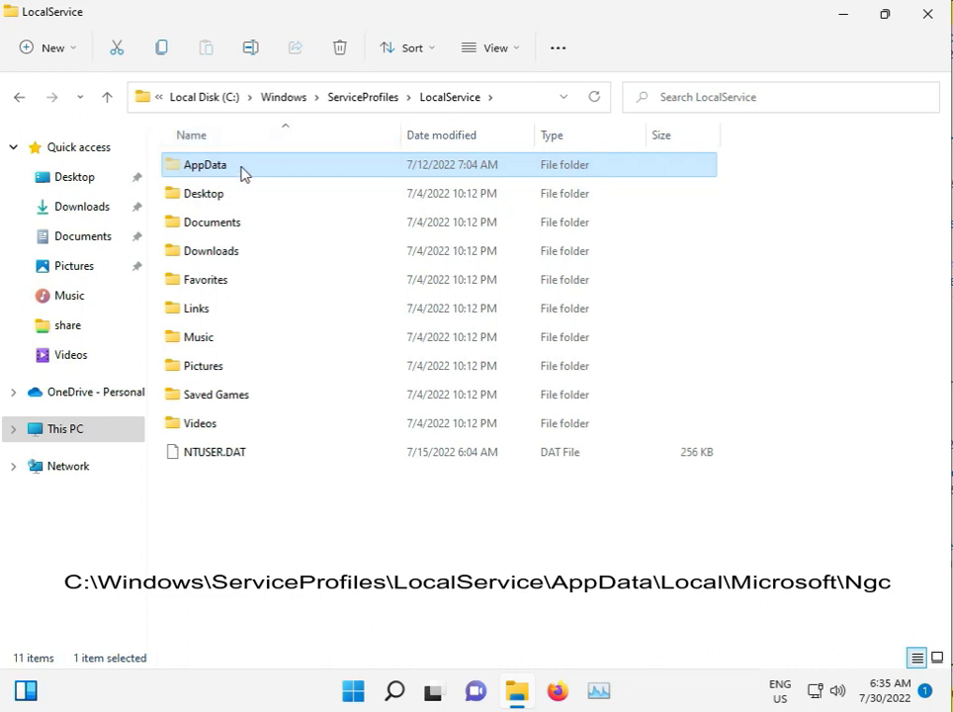
double_click(243, 169)
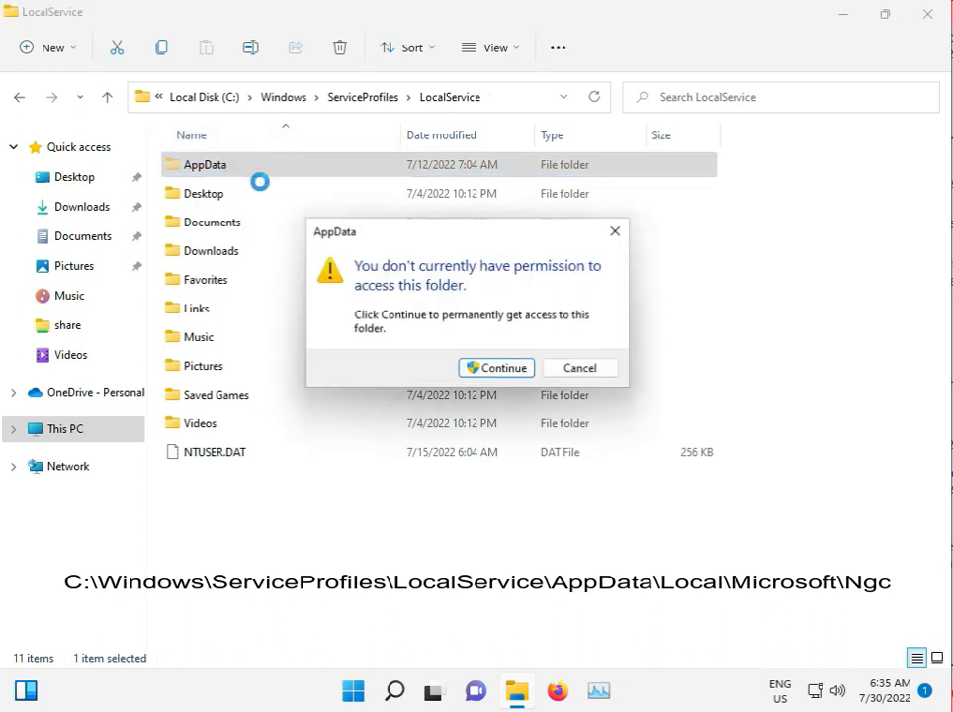
click(491, 369)
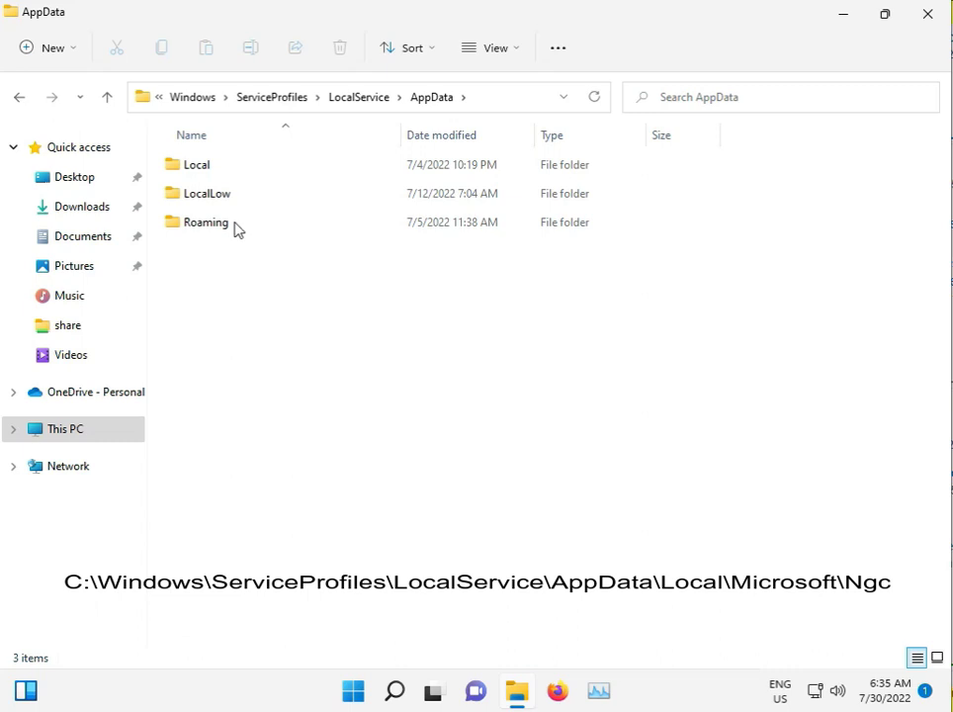
Step: Open Local\Microsoft, granting access to each folder, and select the Ngc folder
double_click(212, 165)
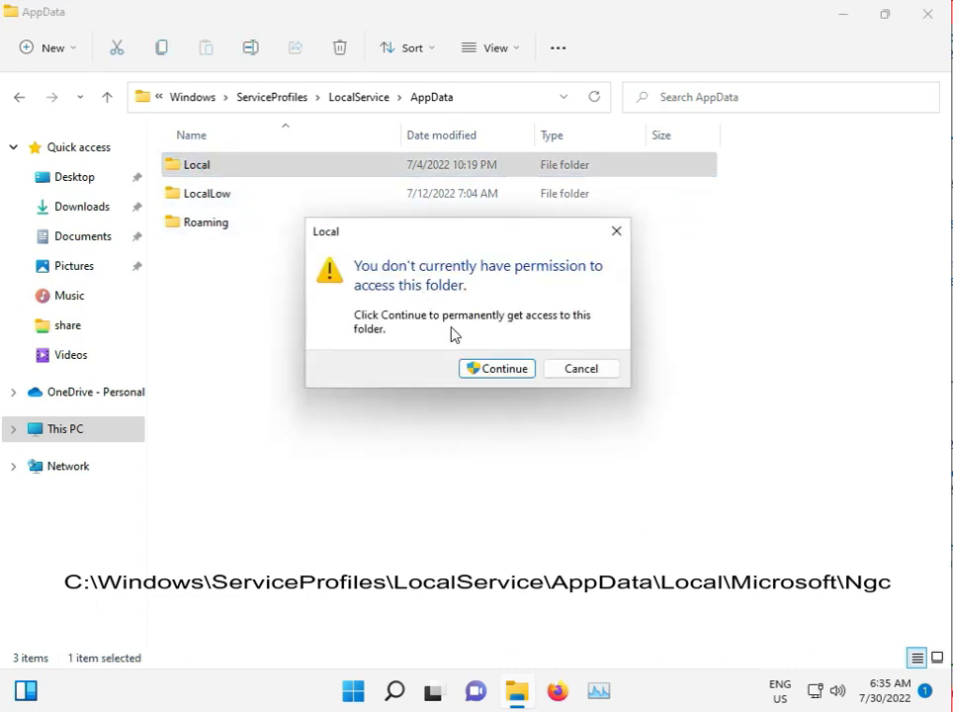
click(482, 367)
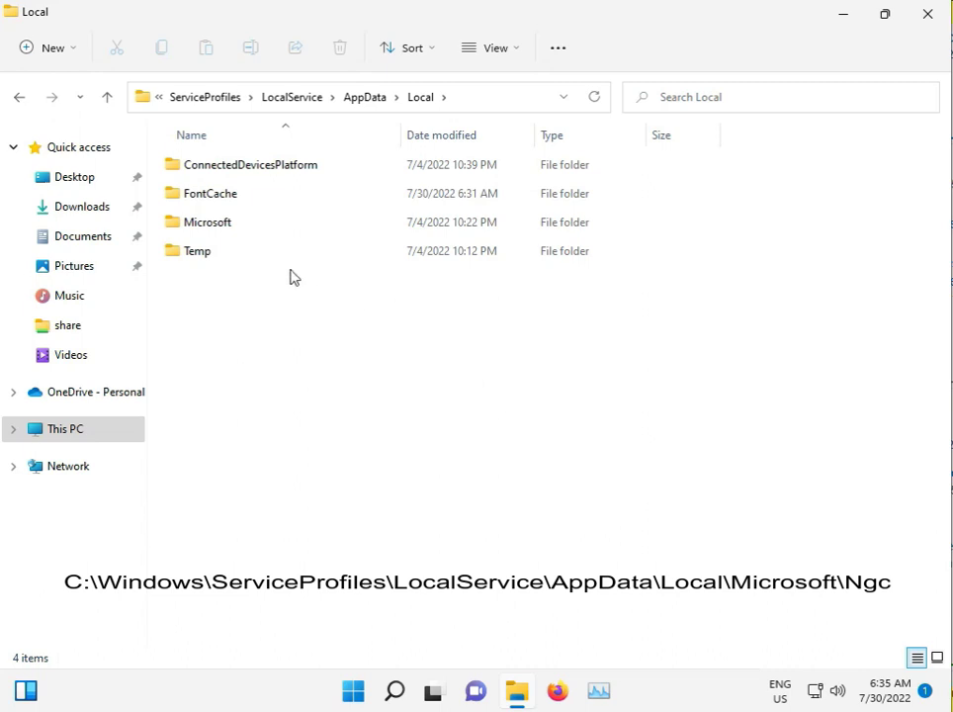
double_click(236, 221)
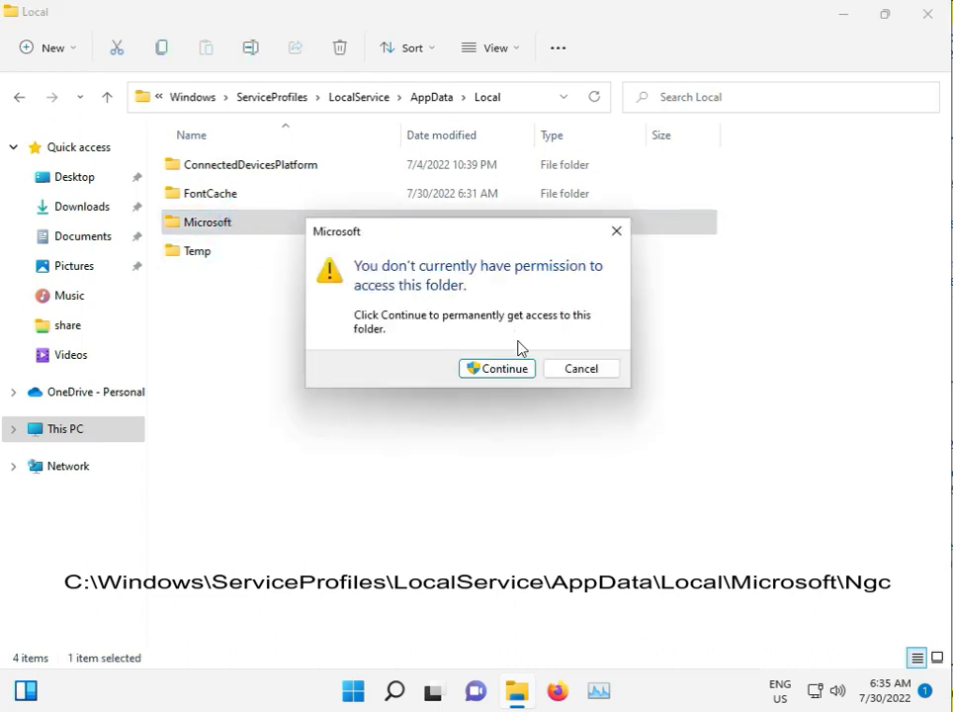
click(515, 368)
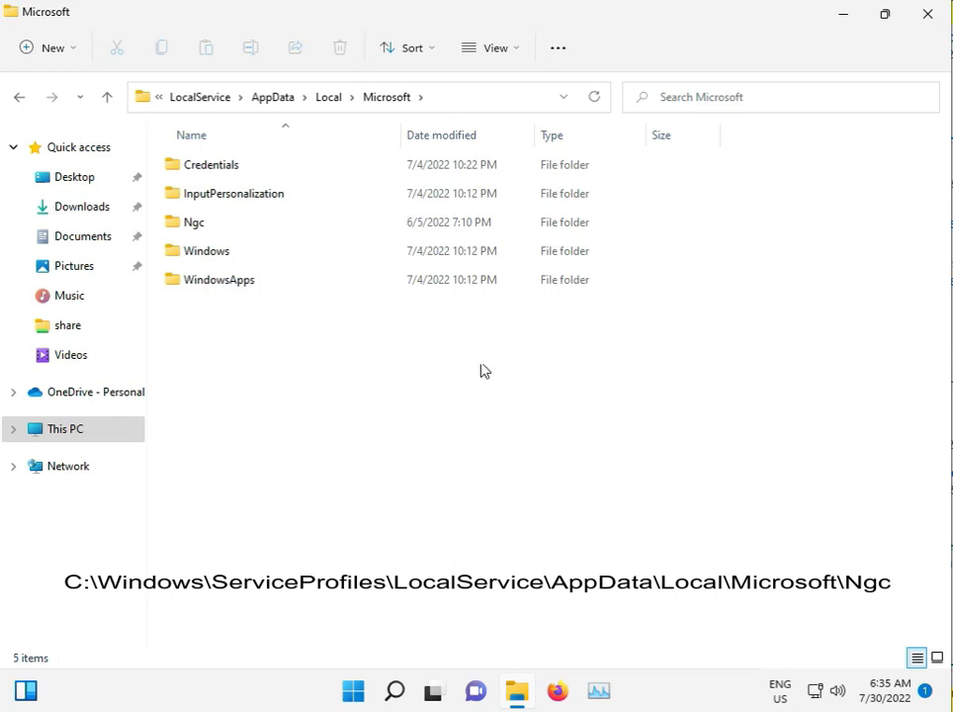
click(192, 226)
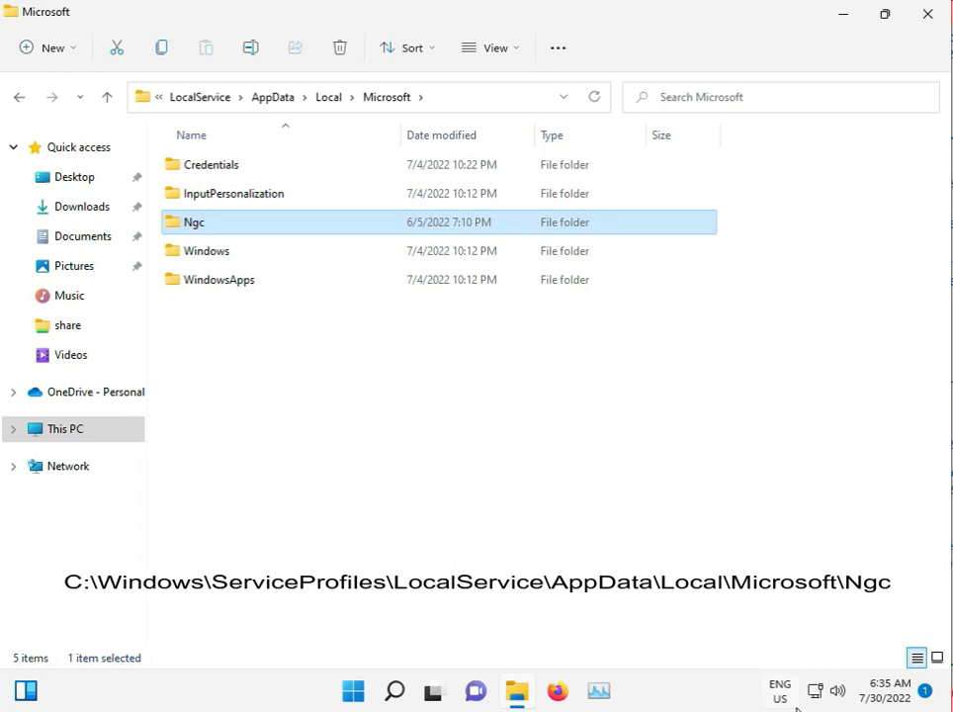
Step: Rename the Ngc folder to Ngc.old
right_click(195, 226)
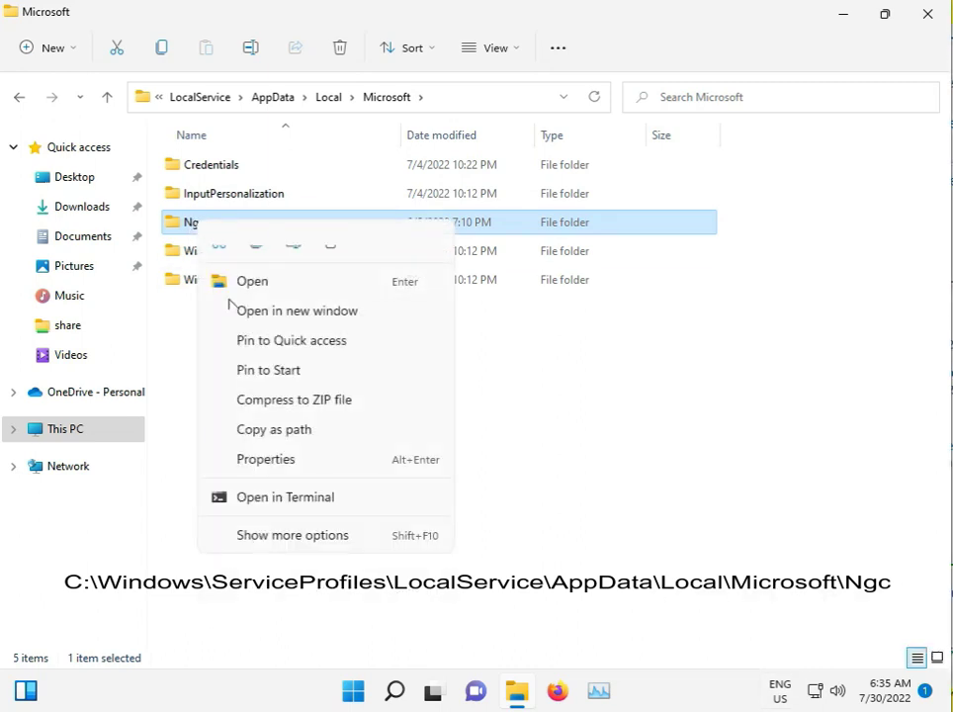
click(283, 534)
click(319, 490)
click(211, 224)
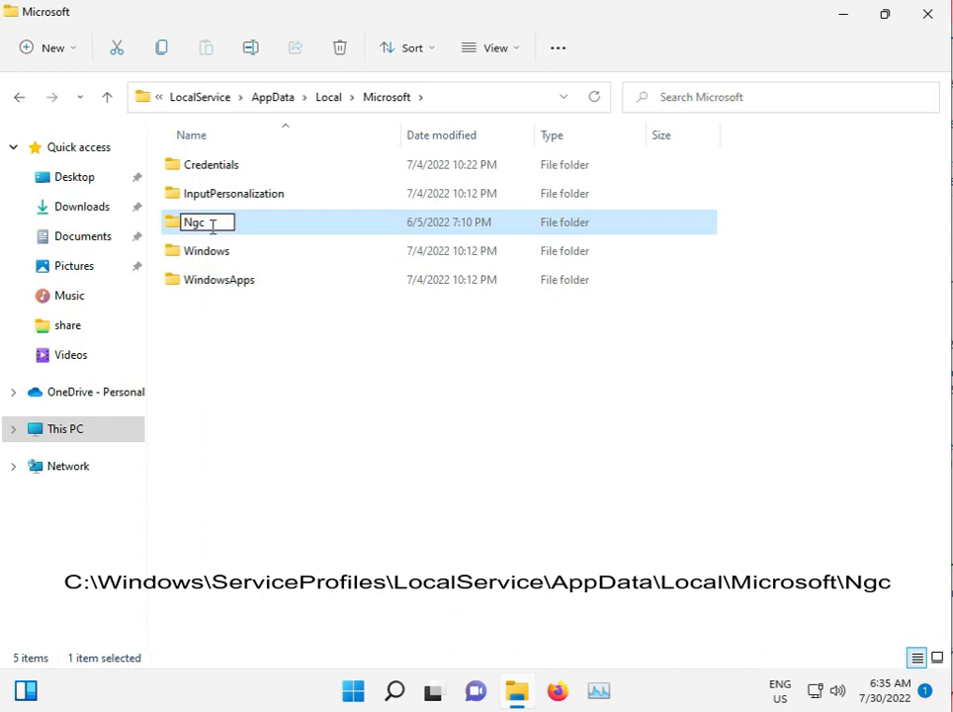
text(.old)
key(Return)
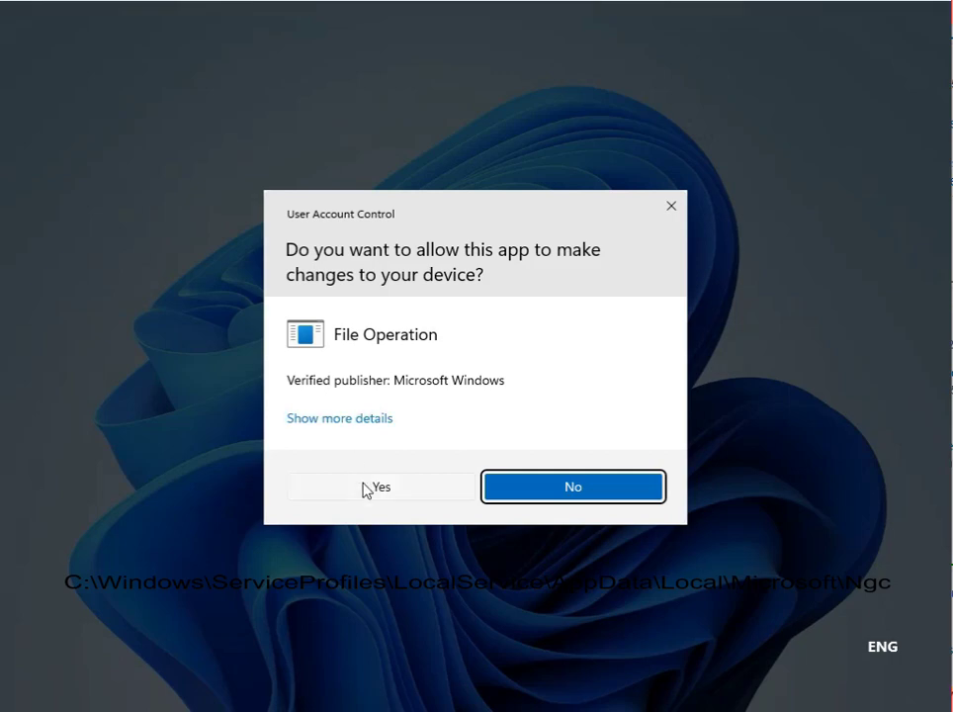
Step: Try the rename with administrator rights, then cancel the access-denied prompt
click(376, 485)
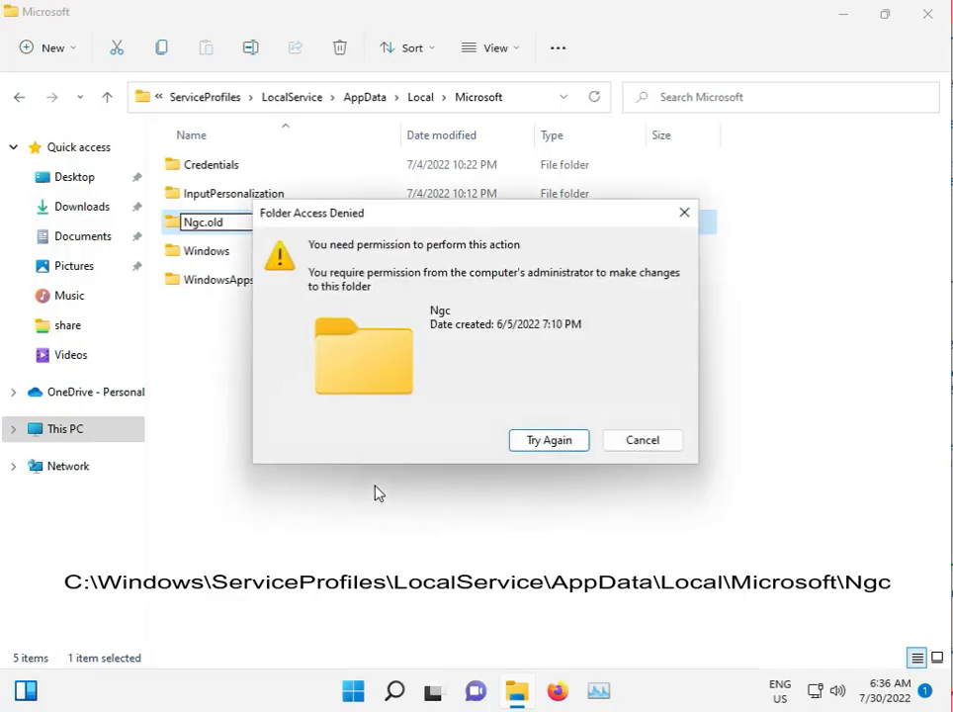
click(538, 440)
click(540, 443)
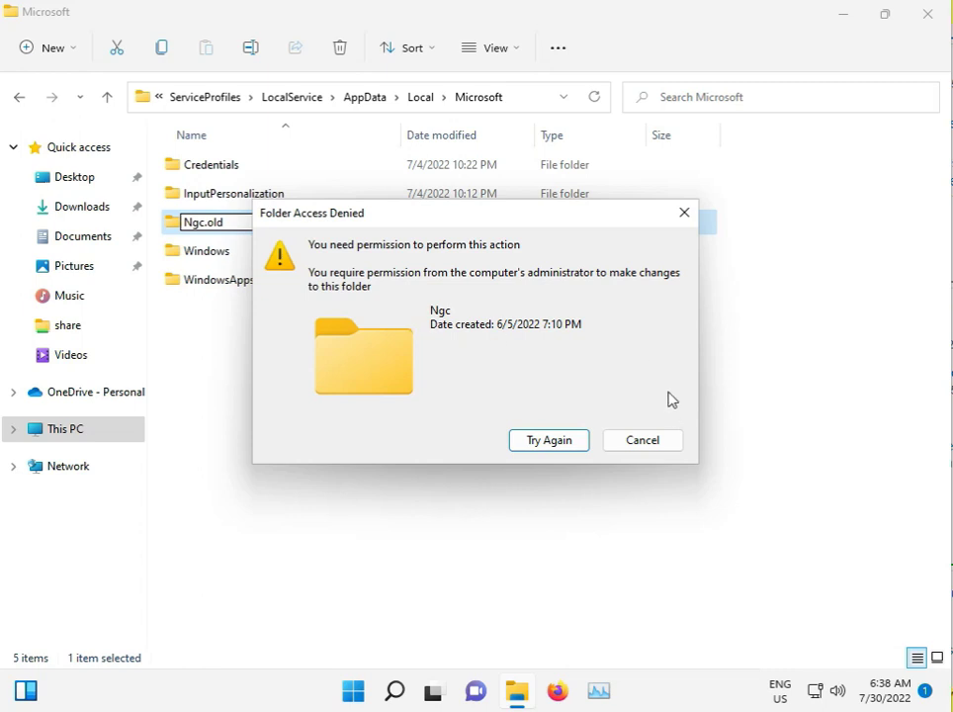
click(643, 447)
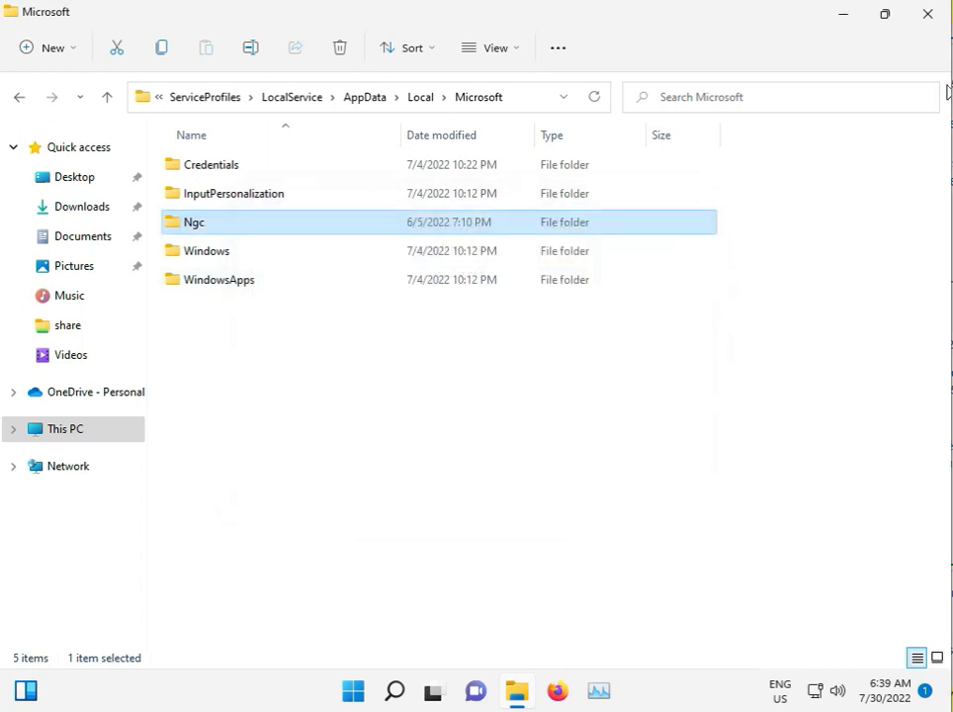
Step: Close File Explorer and launch Settings from the Start menu's pinned apps
click(927, 14)
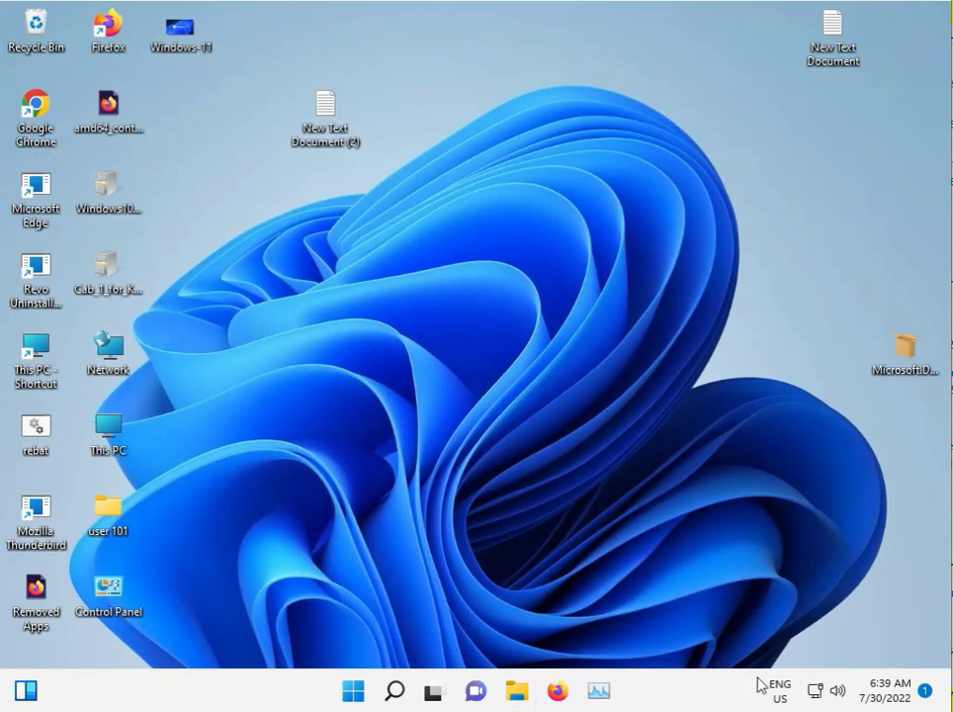
click(353, 691)
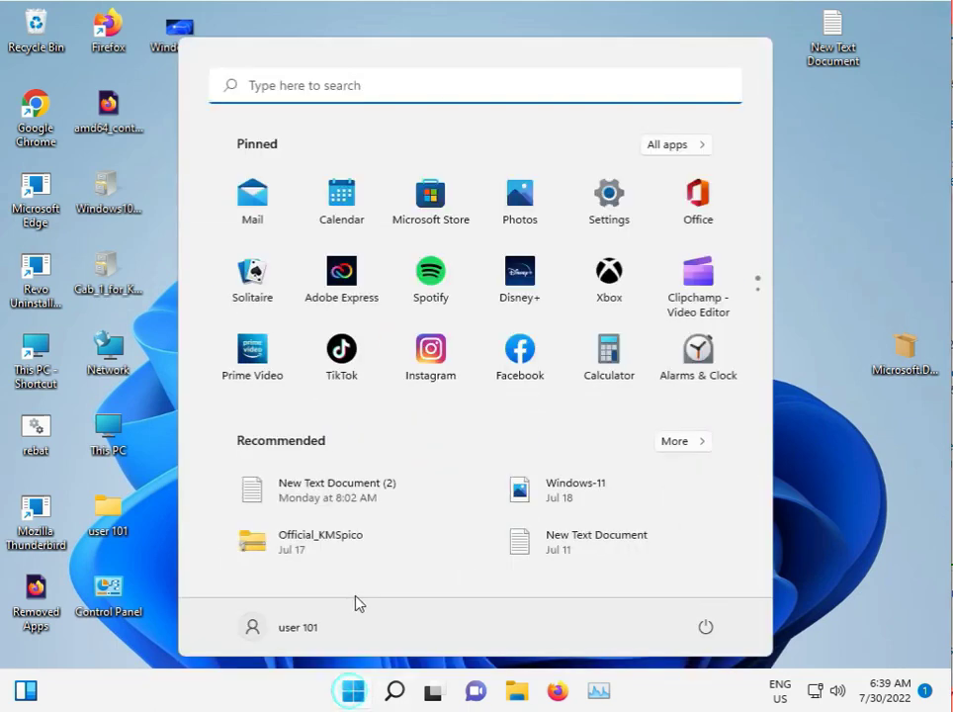
click(627, 196)
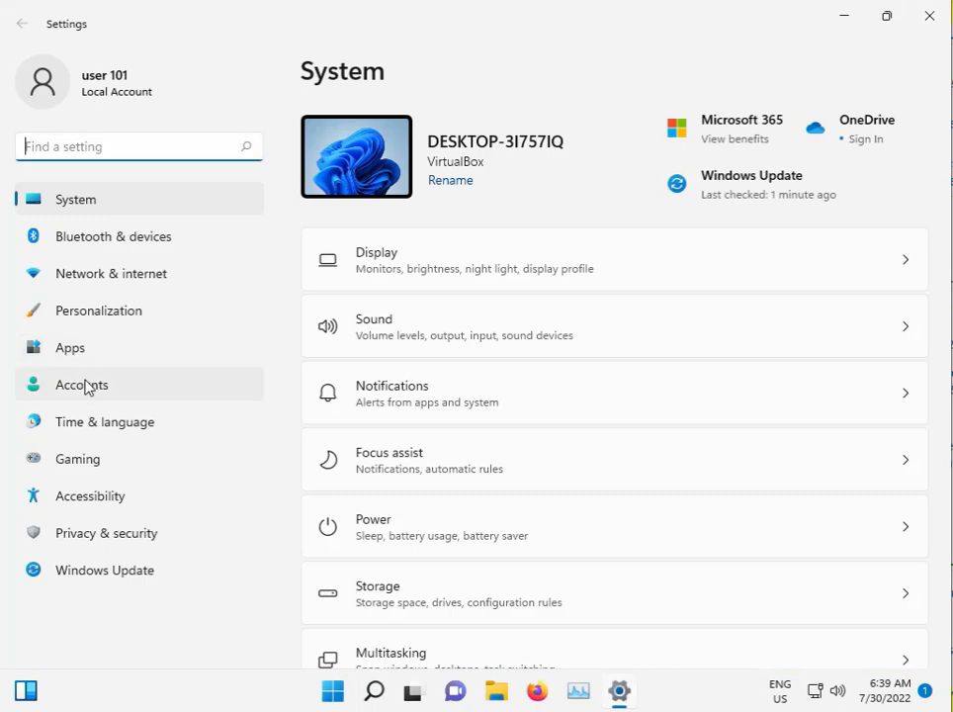
Step: Go to Accounts › Sign-in options and start setting up a PIN (Windows Hello)
click(86, 388)
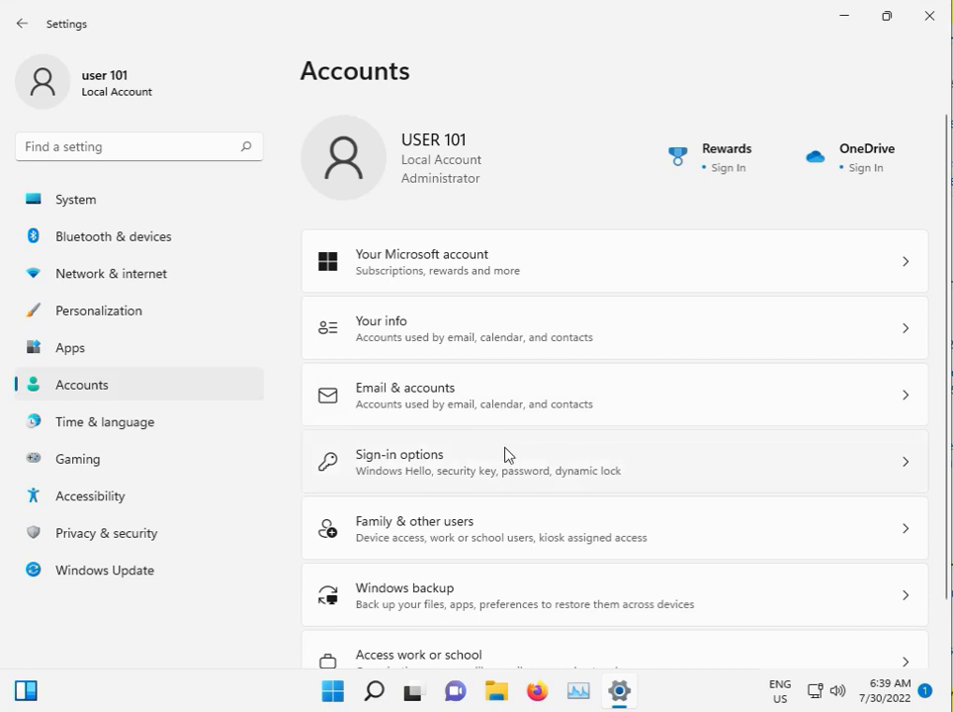
click(544, 460)
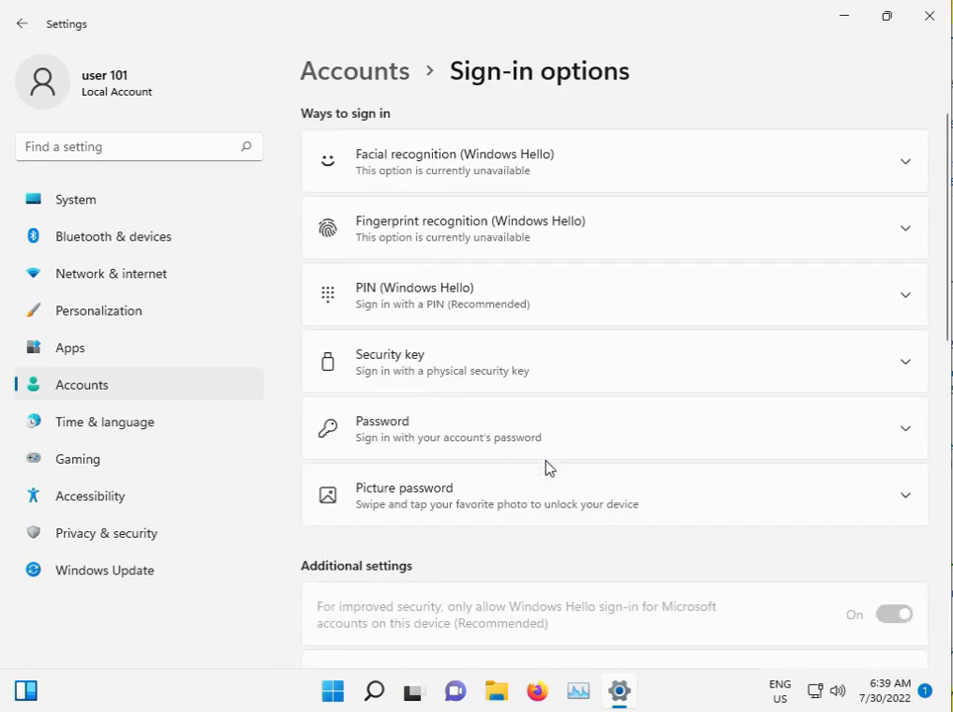
click(389, 298)
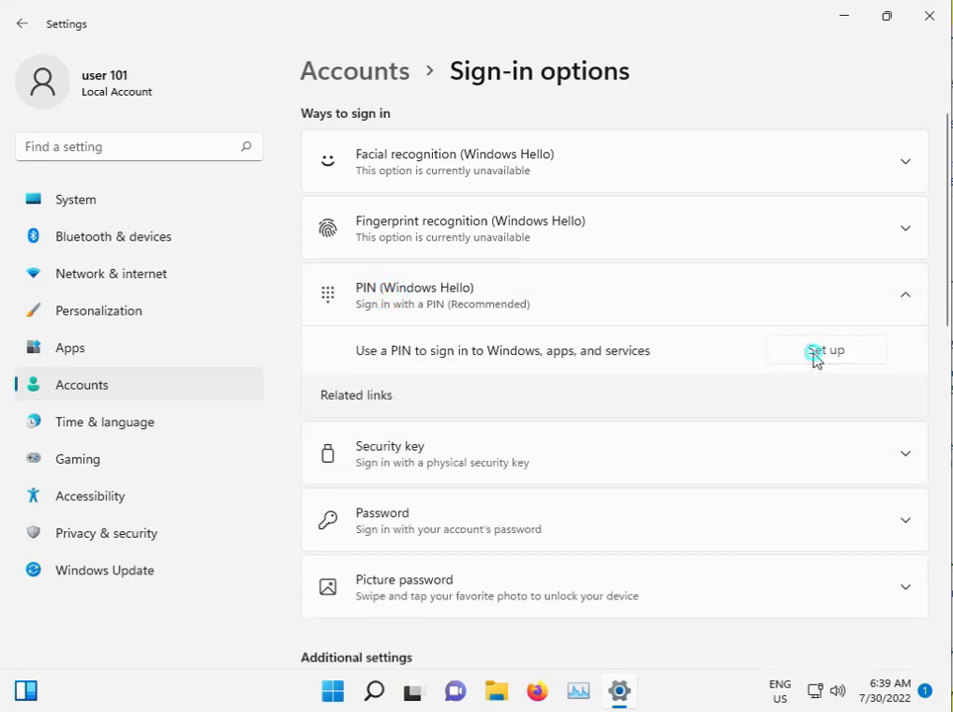
click(814, 357)
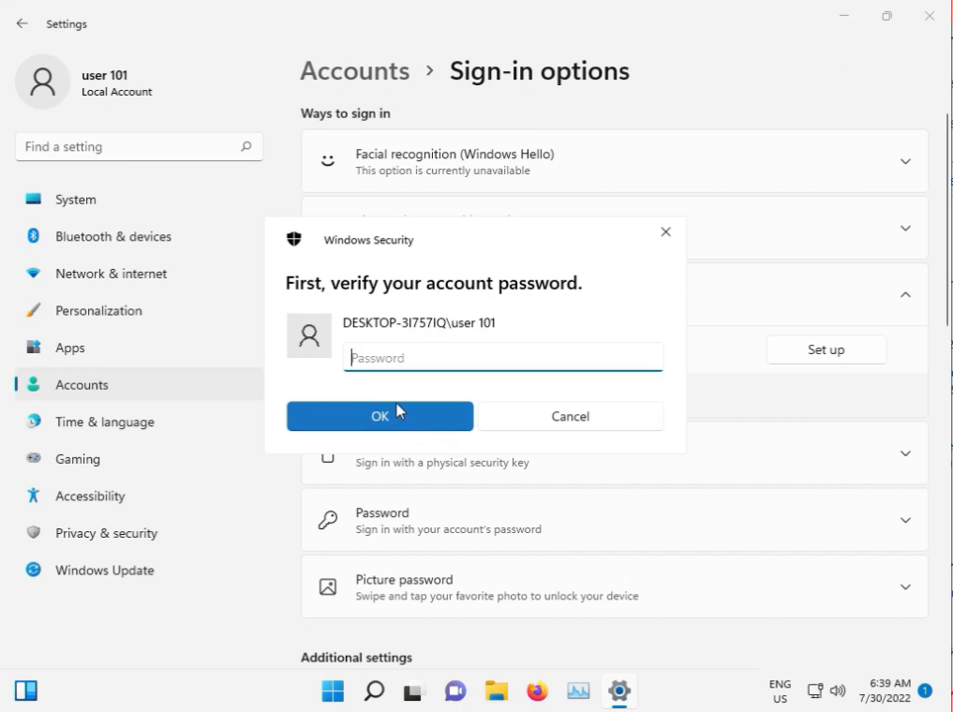
text(123)
click(409, 431)
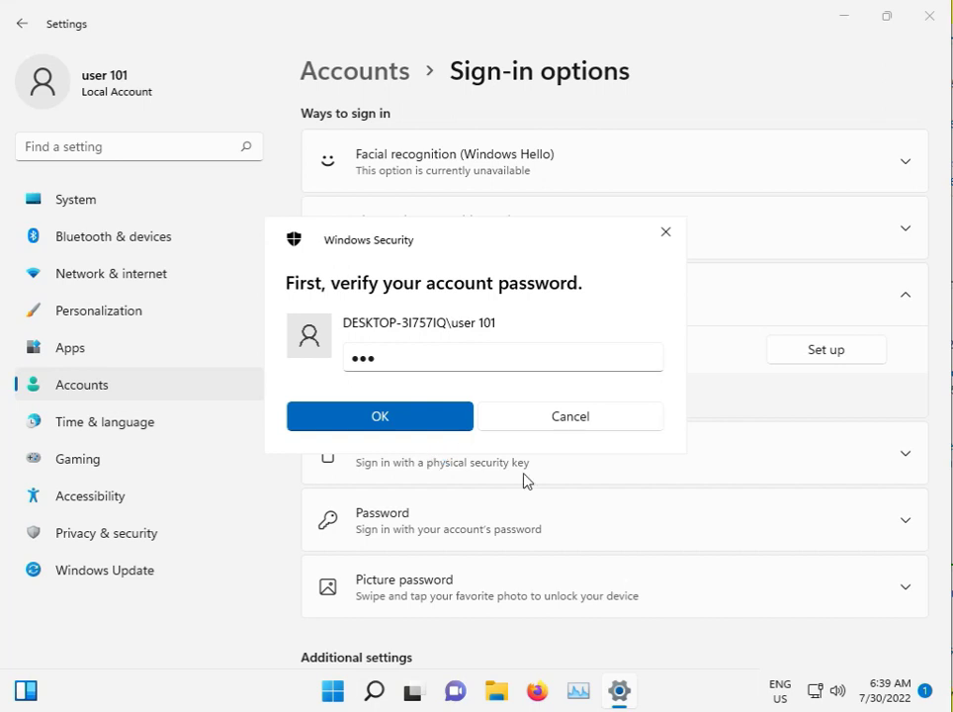
click(352, 416)
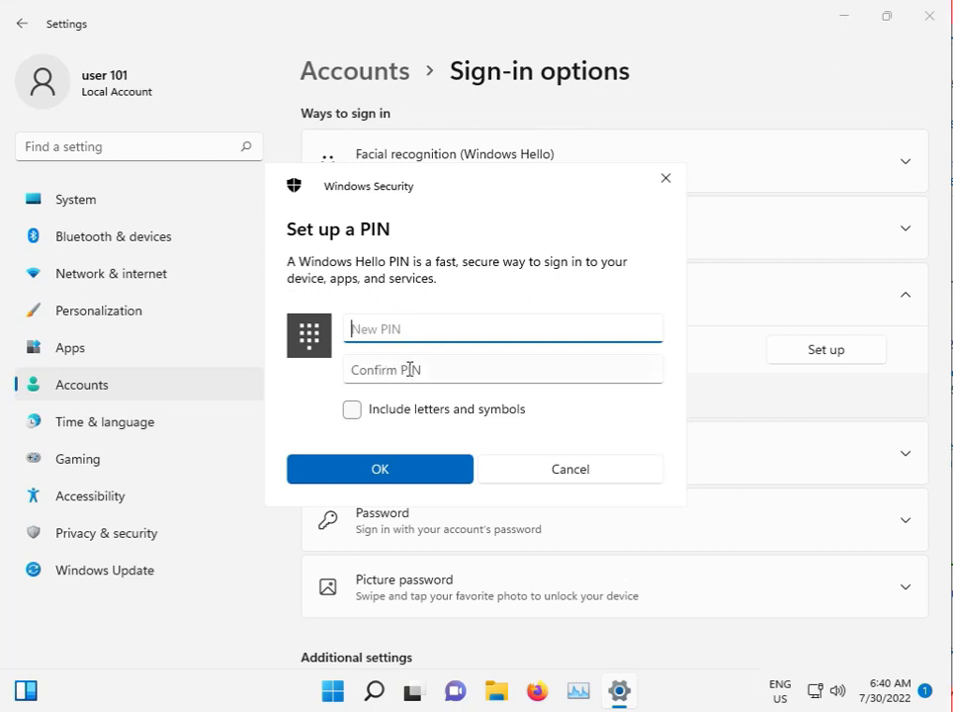
click(776, 443)
click(565, 467)
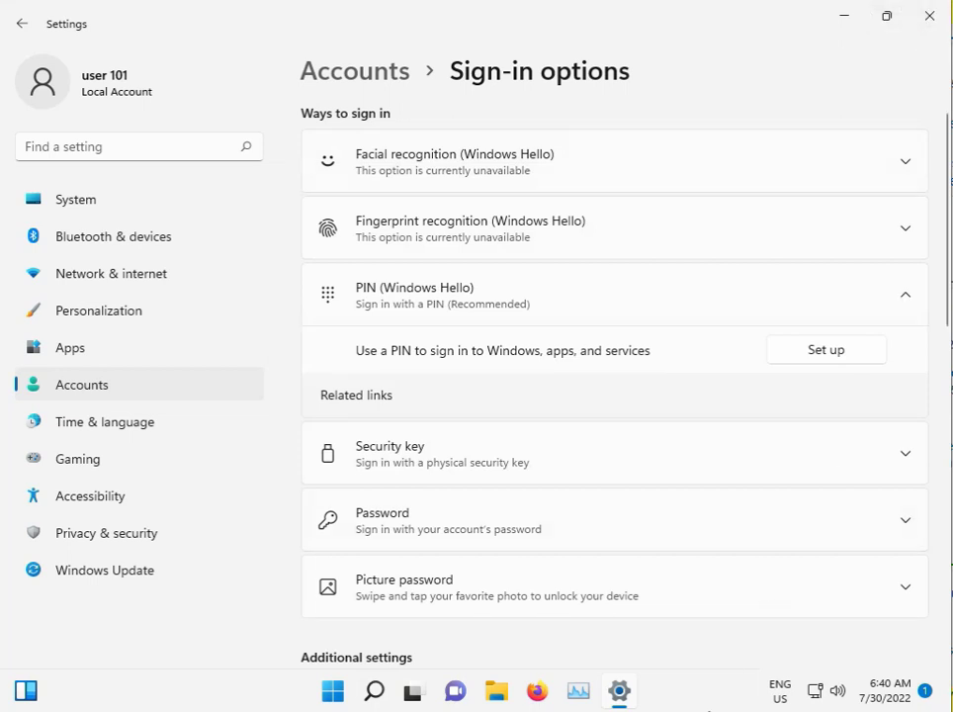
Step: Close Settings and run services.msc from the Win+R Run box
click(929, 18)
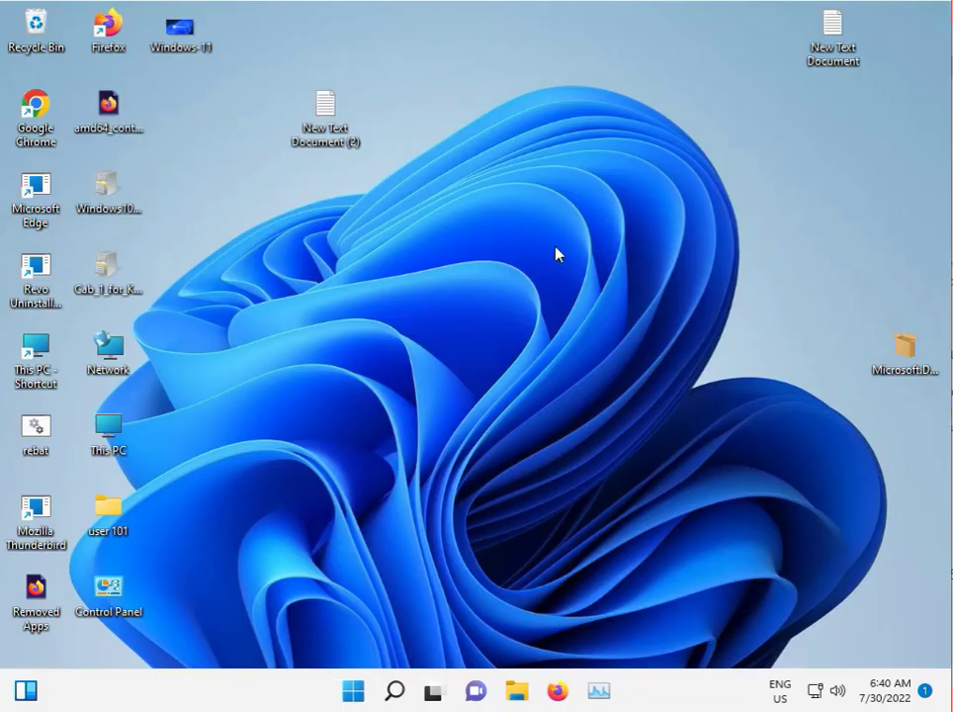
key(super+r)
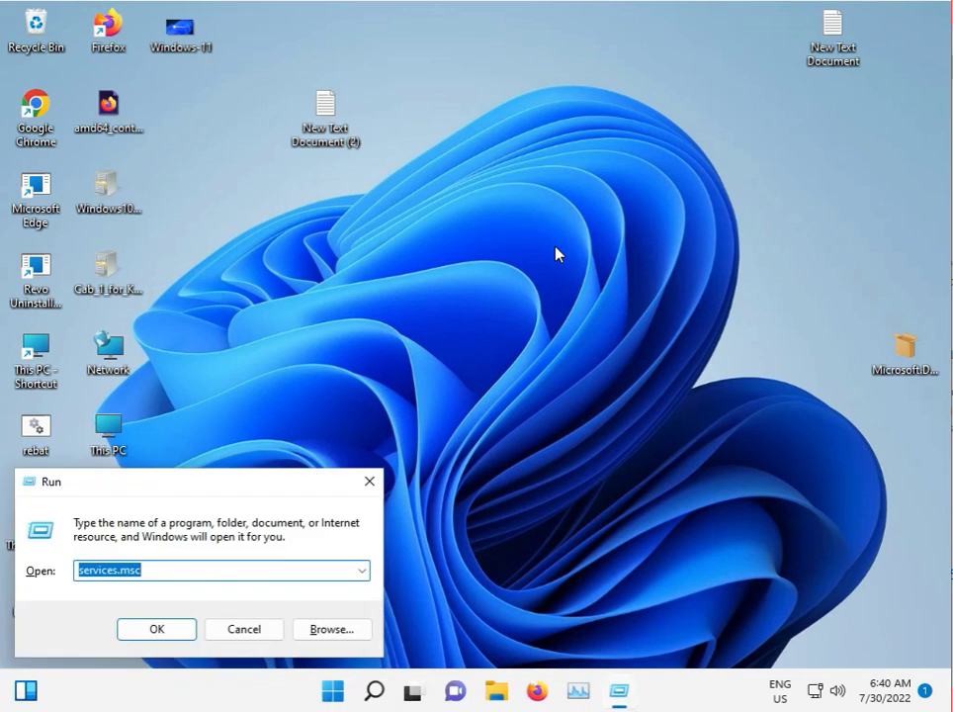
key(Return)
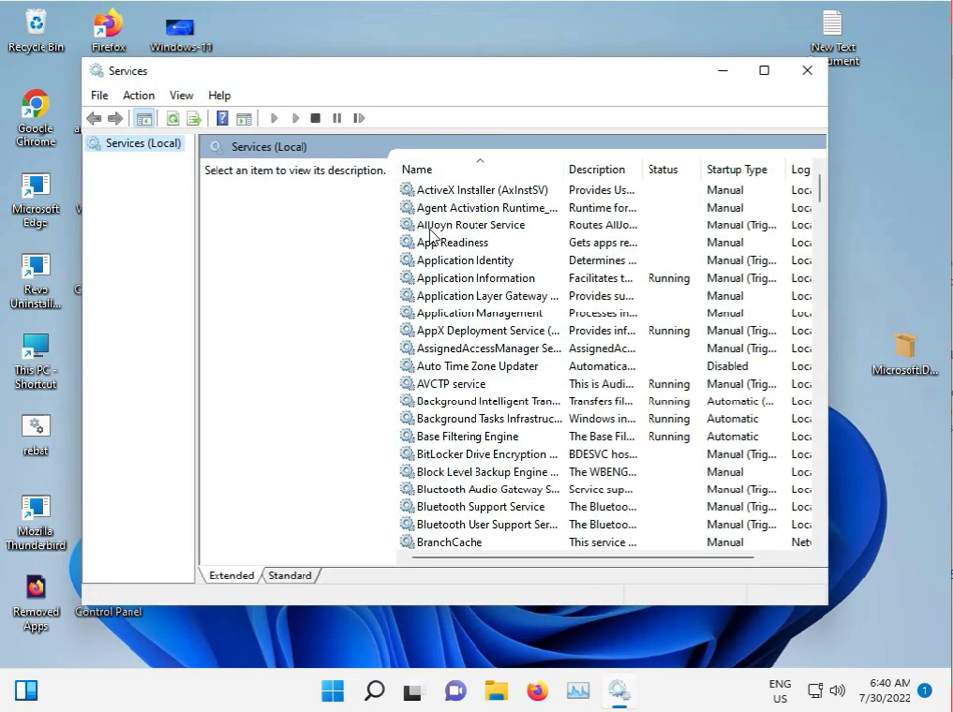
Step: Restart Windows Biometric Service from the Services list, then close the console
click(435, 227)
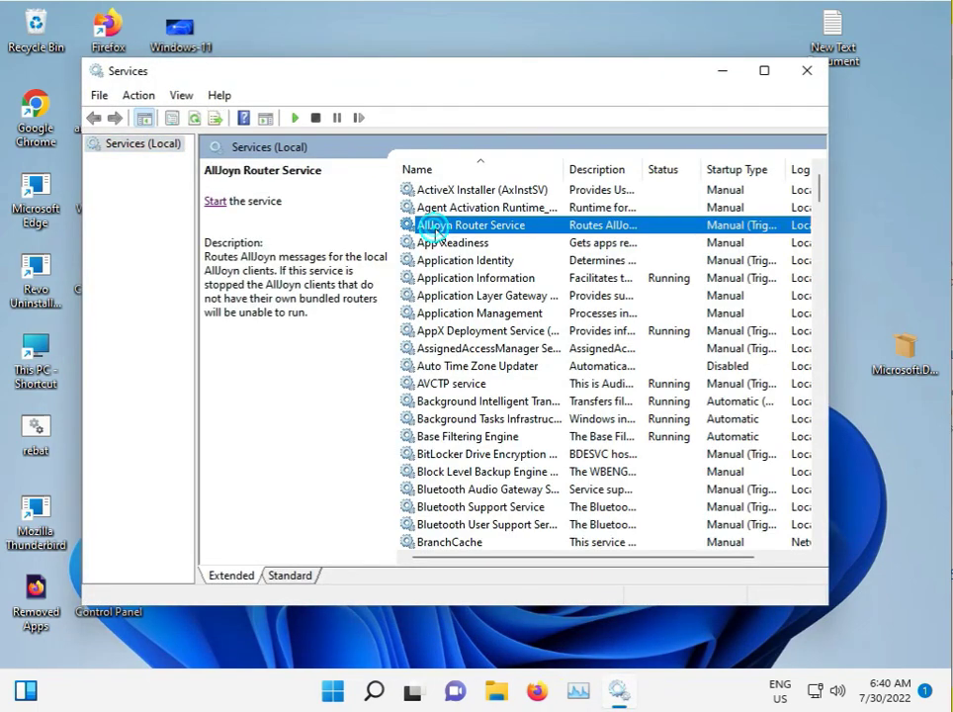
key(w)
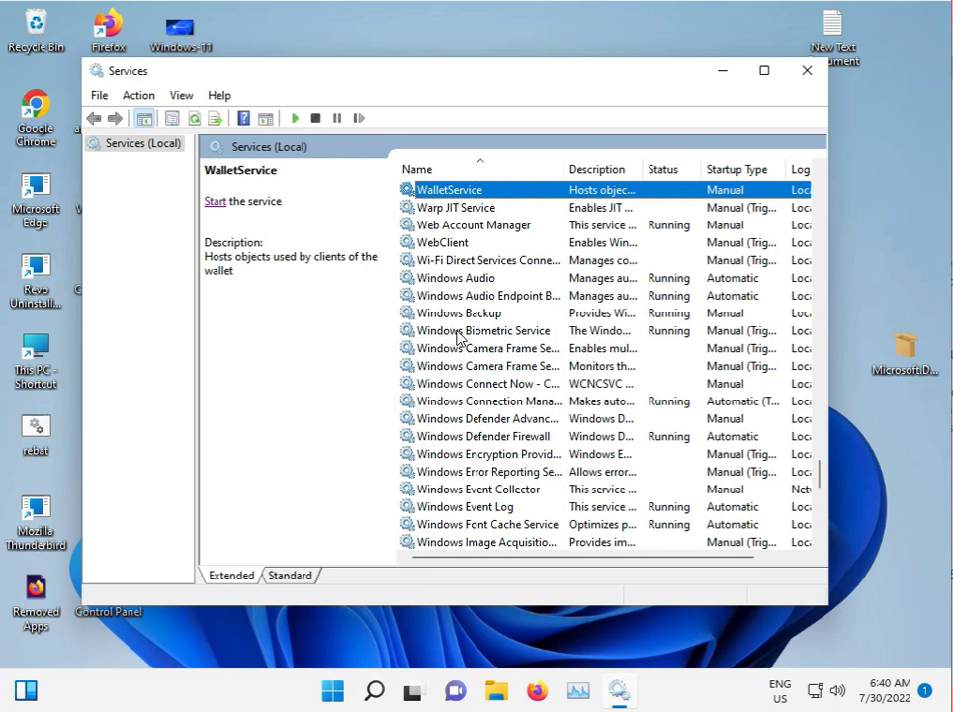
scroll(458, 339, down, 1)
scroll(458, 338, down, 1)
scroll(457, 338, down, 2)
scroll(457, 338, up, 5)
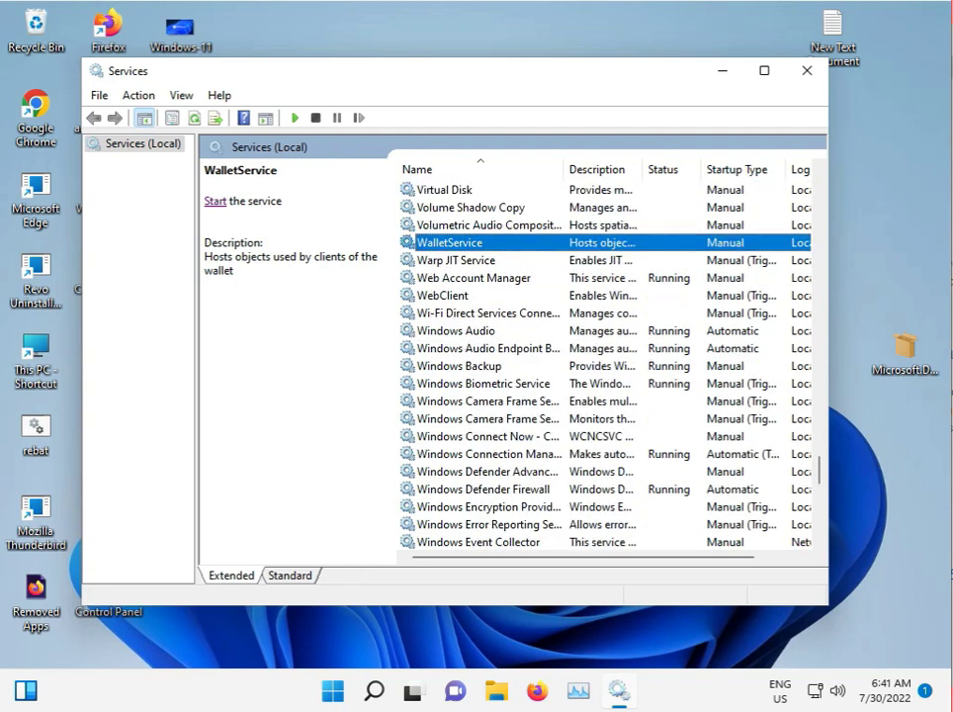
key(Down)
key(Down)
key(Down)
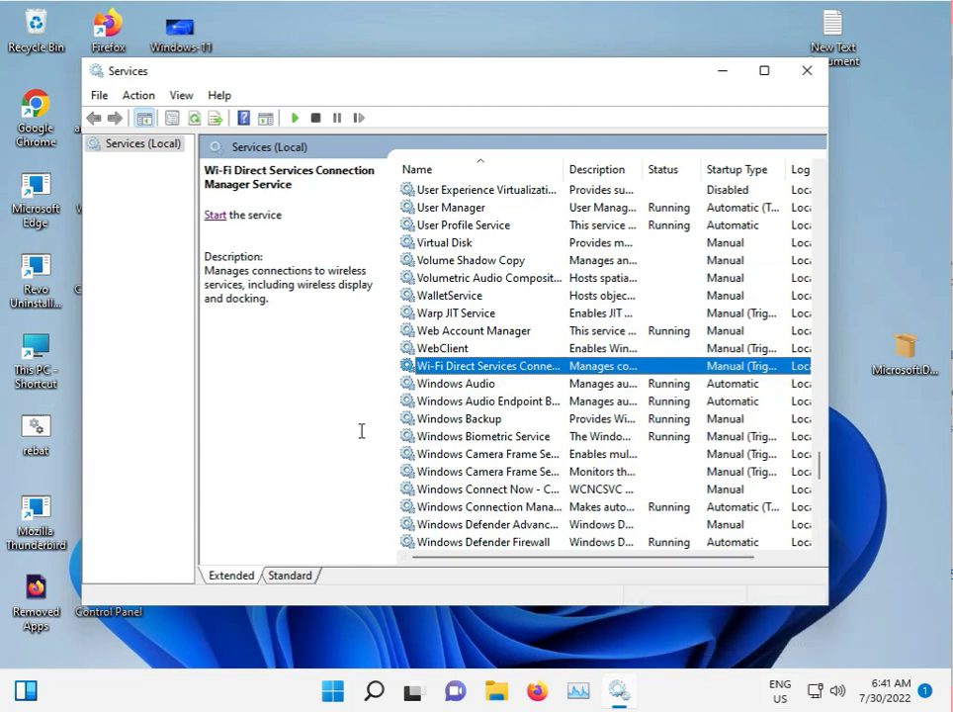
click(477, 438)
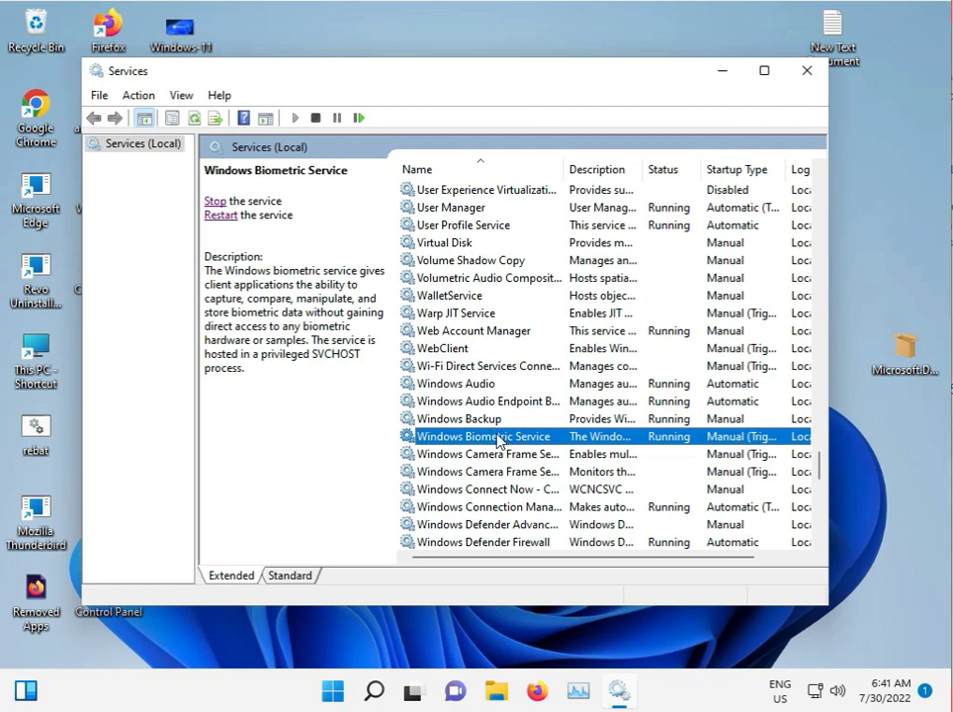
click(219, 215)
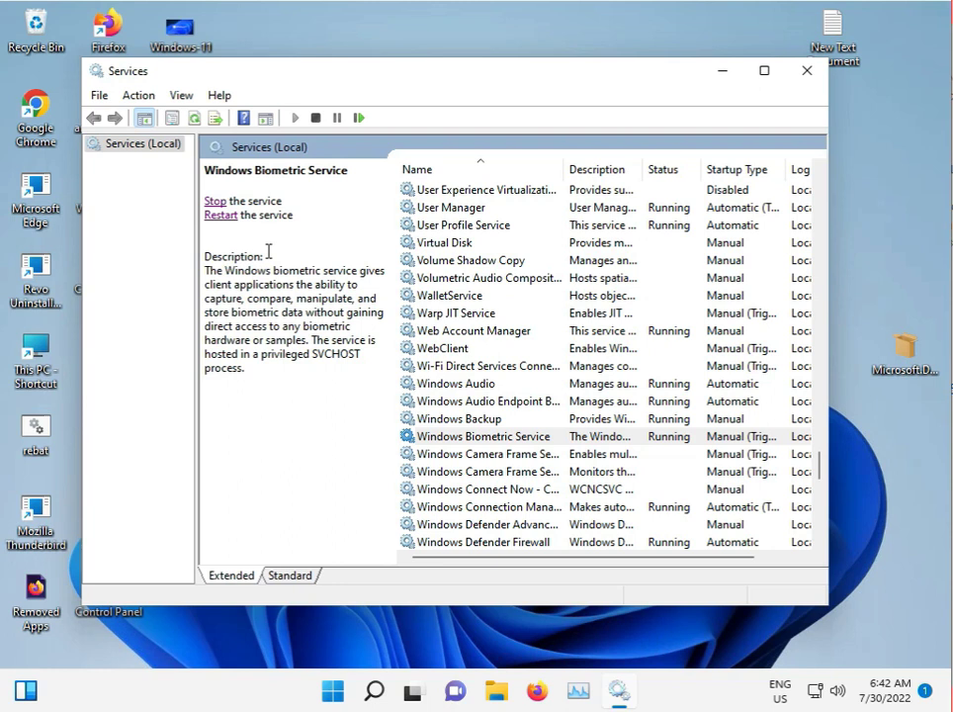
click(805, 72)
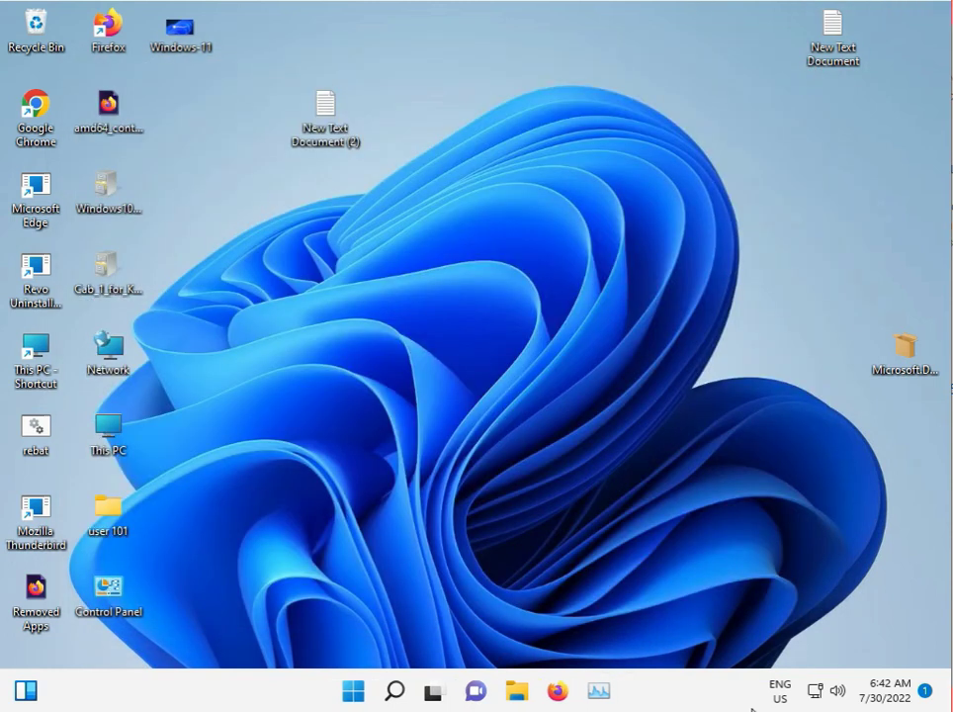